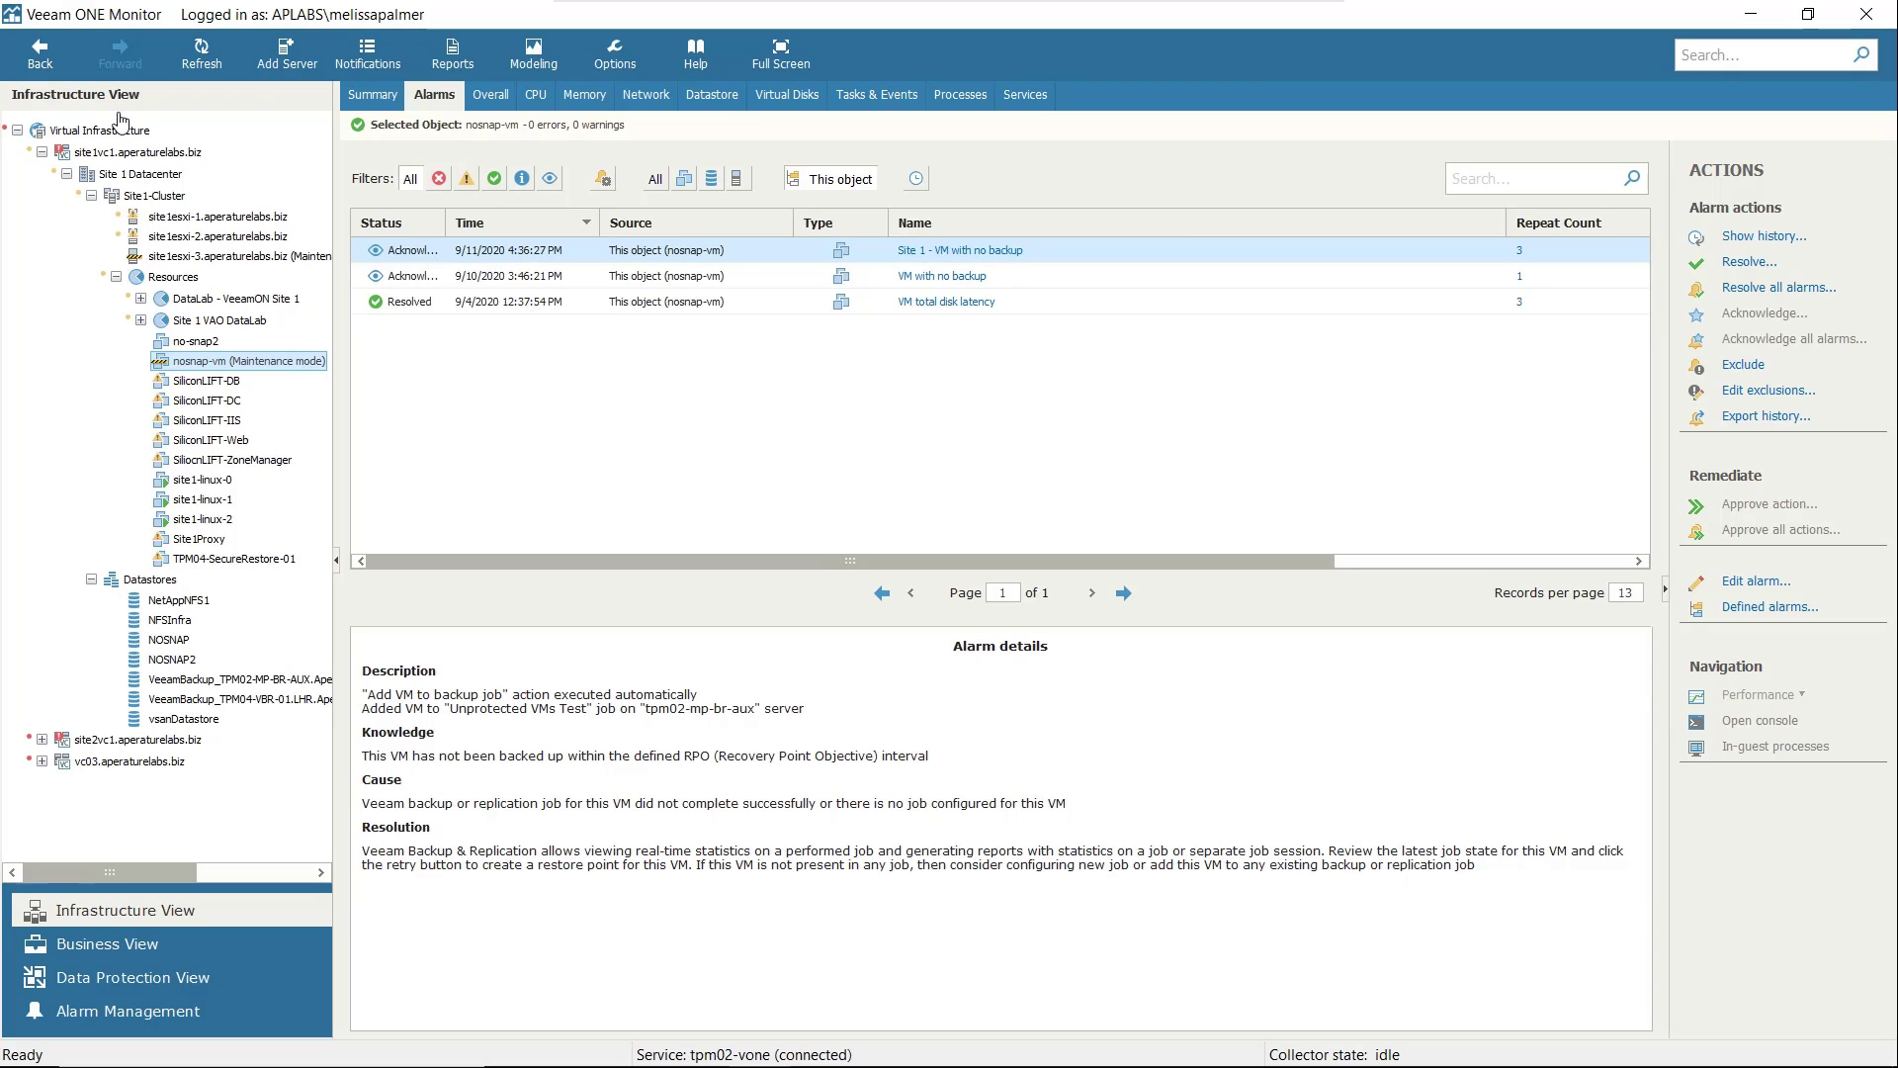
- Check Site 1 Datacenter's Maintenance Mode menu, then show the summary for host site1esxi-3
{"action": "right_click", "coordinate": [177, 182]}
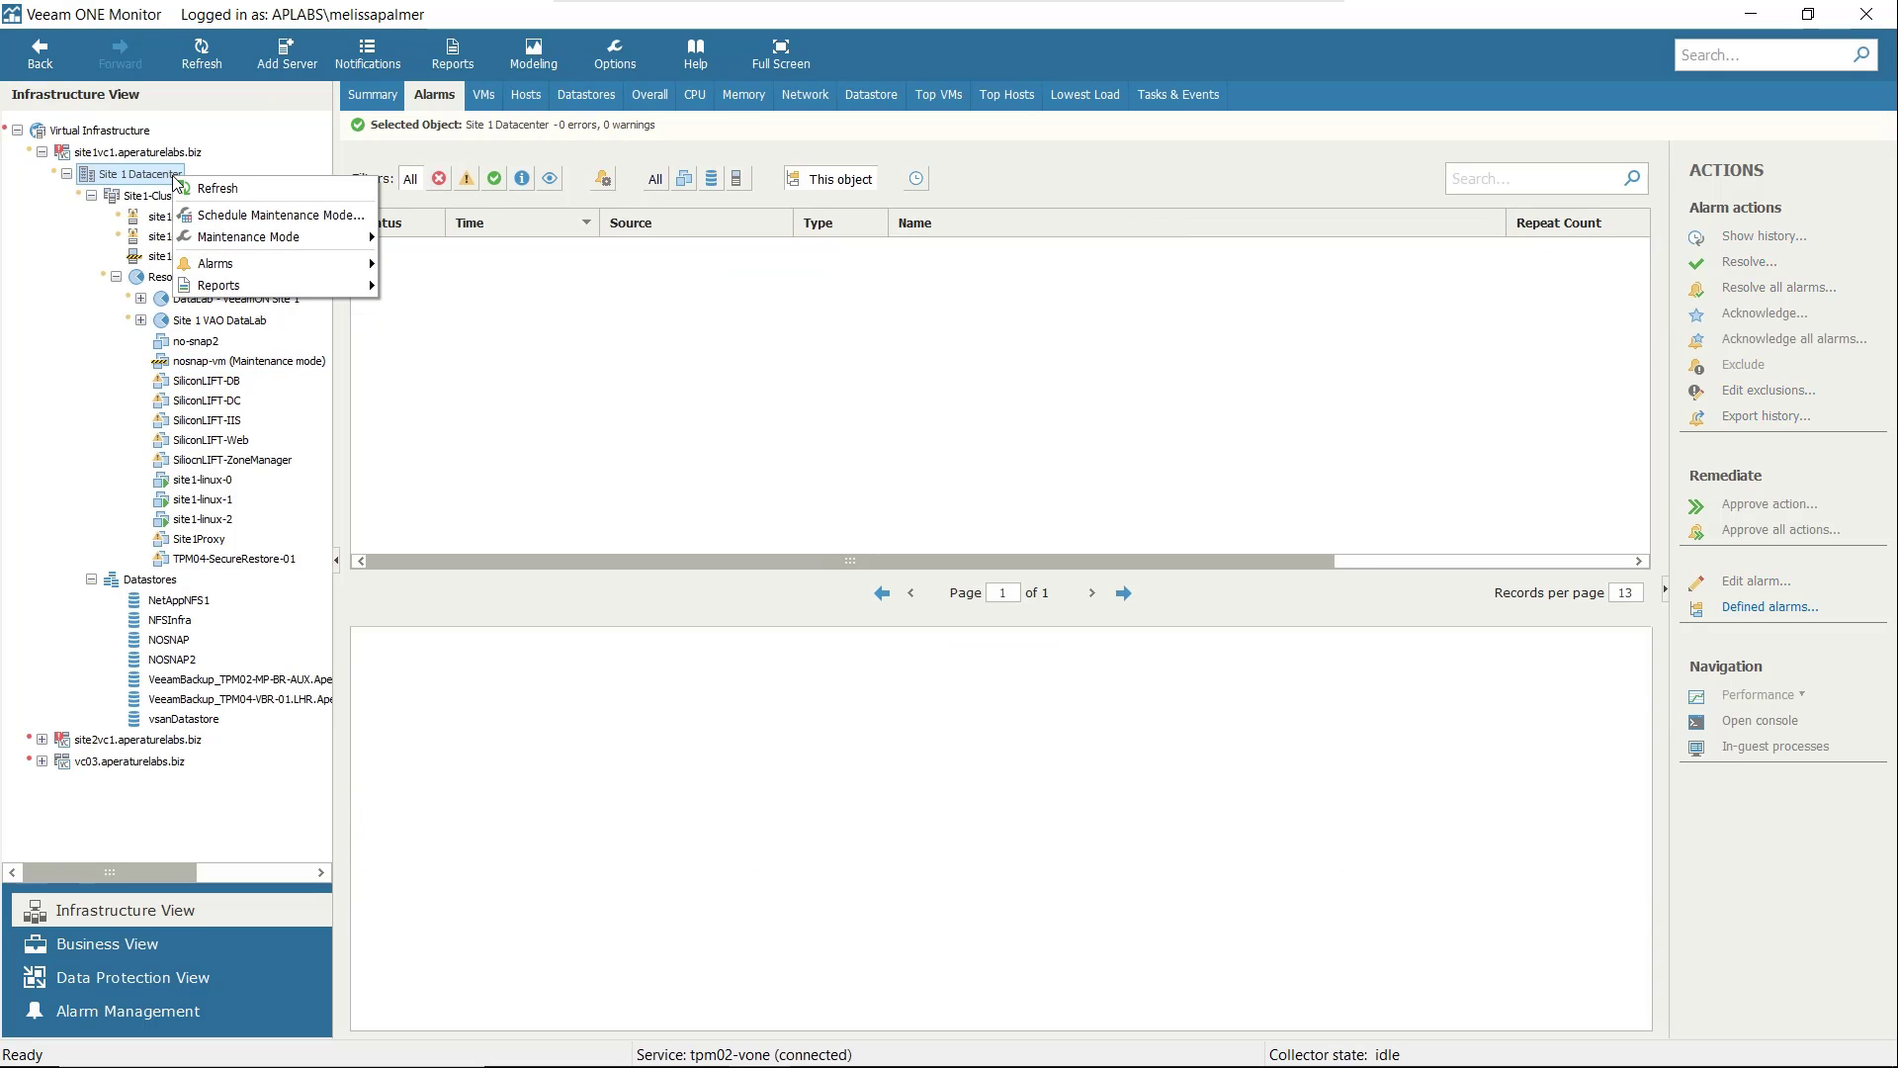
{"action": "mouse_move", "coordinate": [247, 238]}
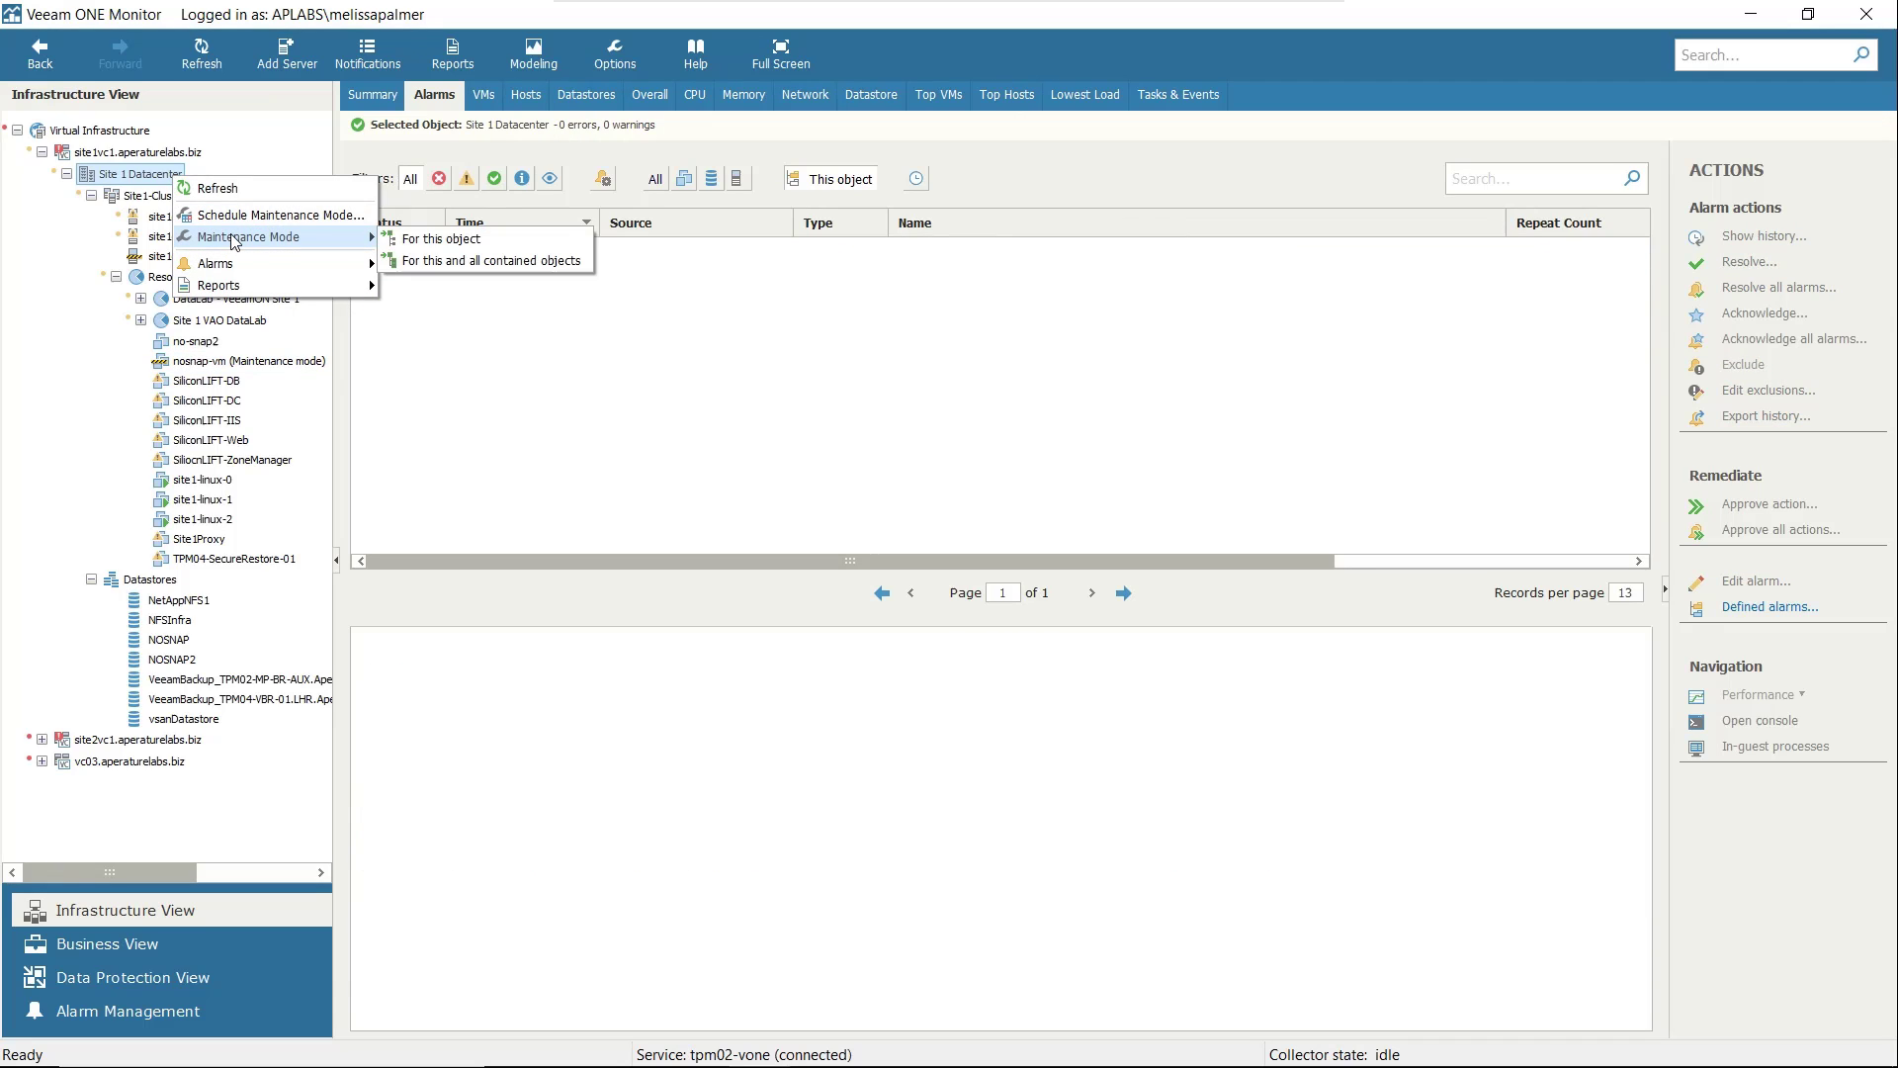
{"action": "left_click", "coordinate": [150, 267]}
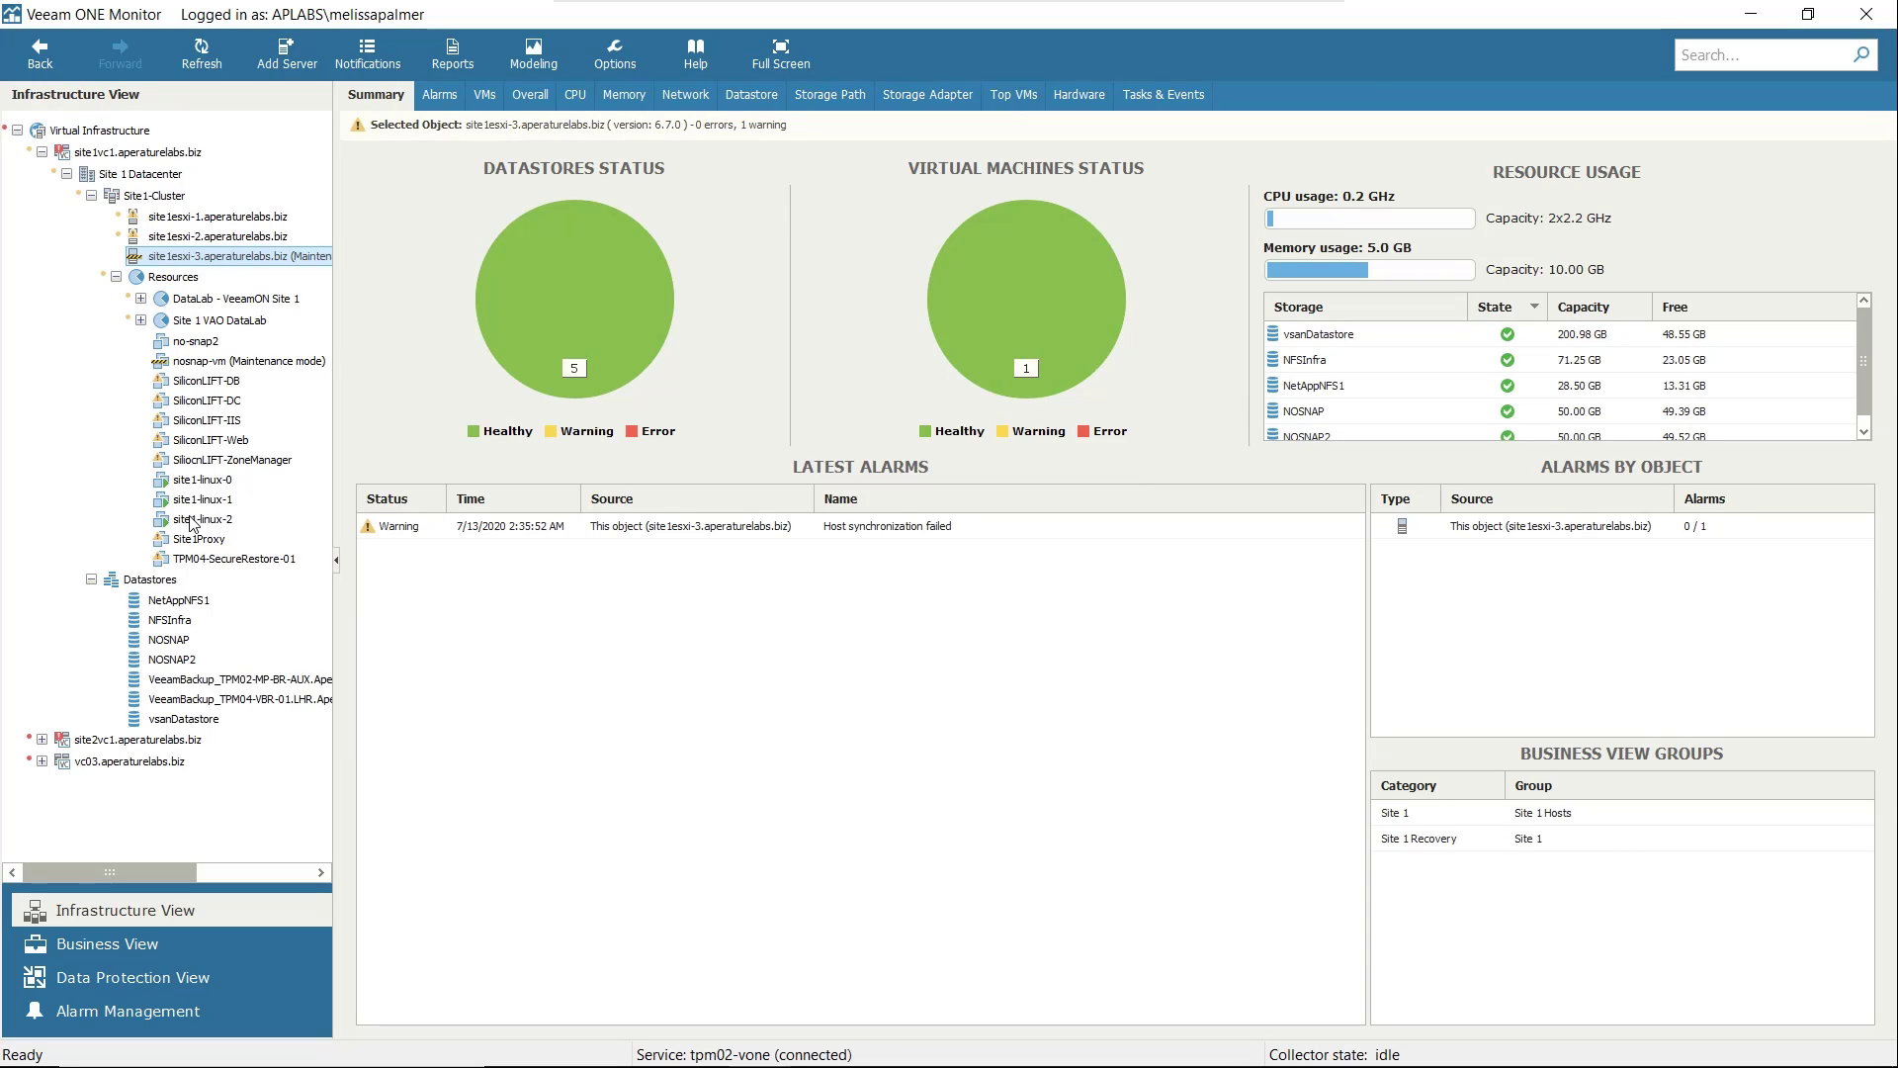
- Show the NetAppNFS1 datastore summary and its maintenance mode context menu
{"action": "right_click", "coordinate": [160, 585]}
{"action": "left_click", "coordinate": [144, 604]}
{"action": "right_click", "coordinate": [143, 604]}
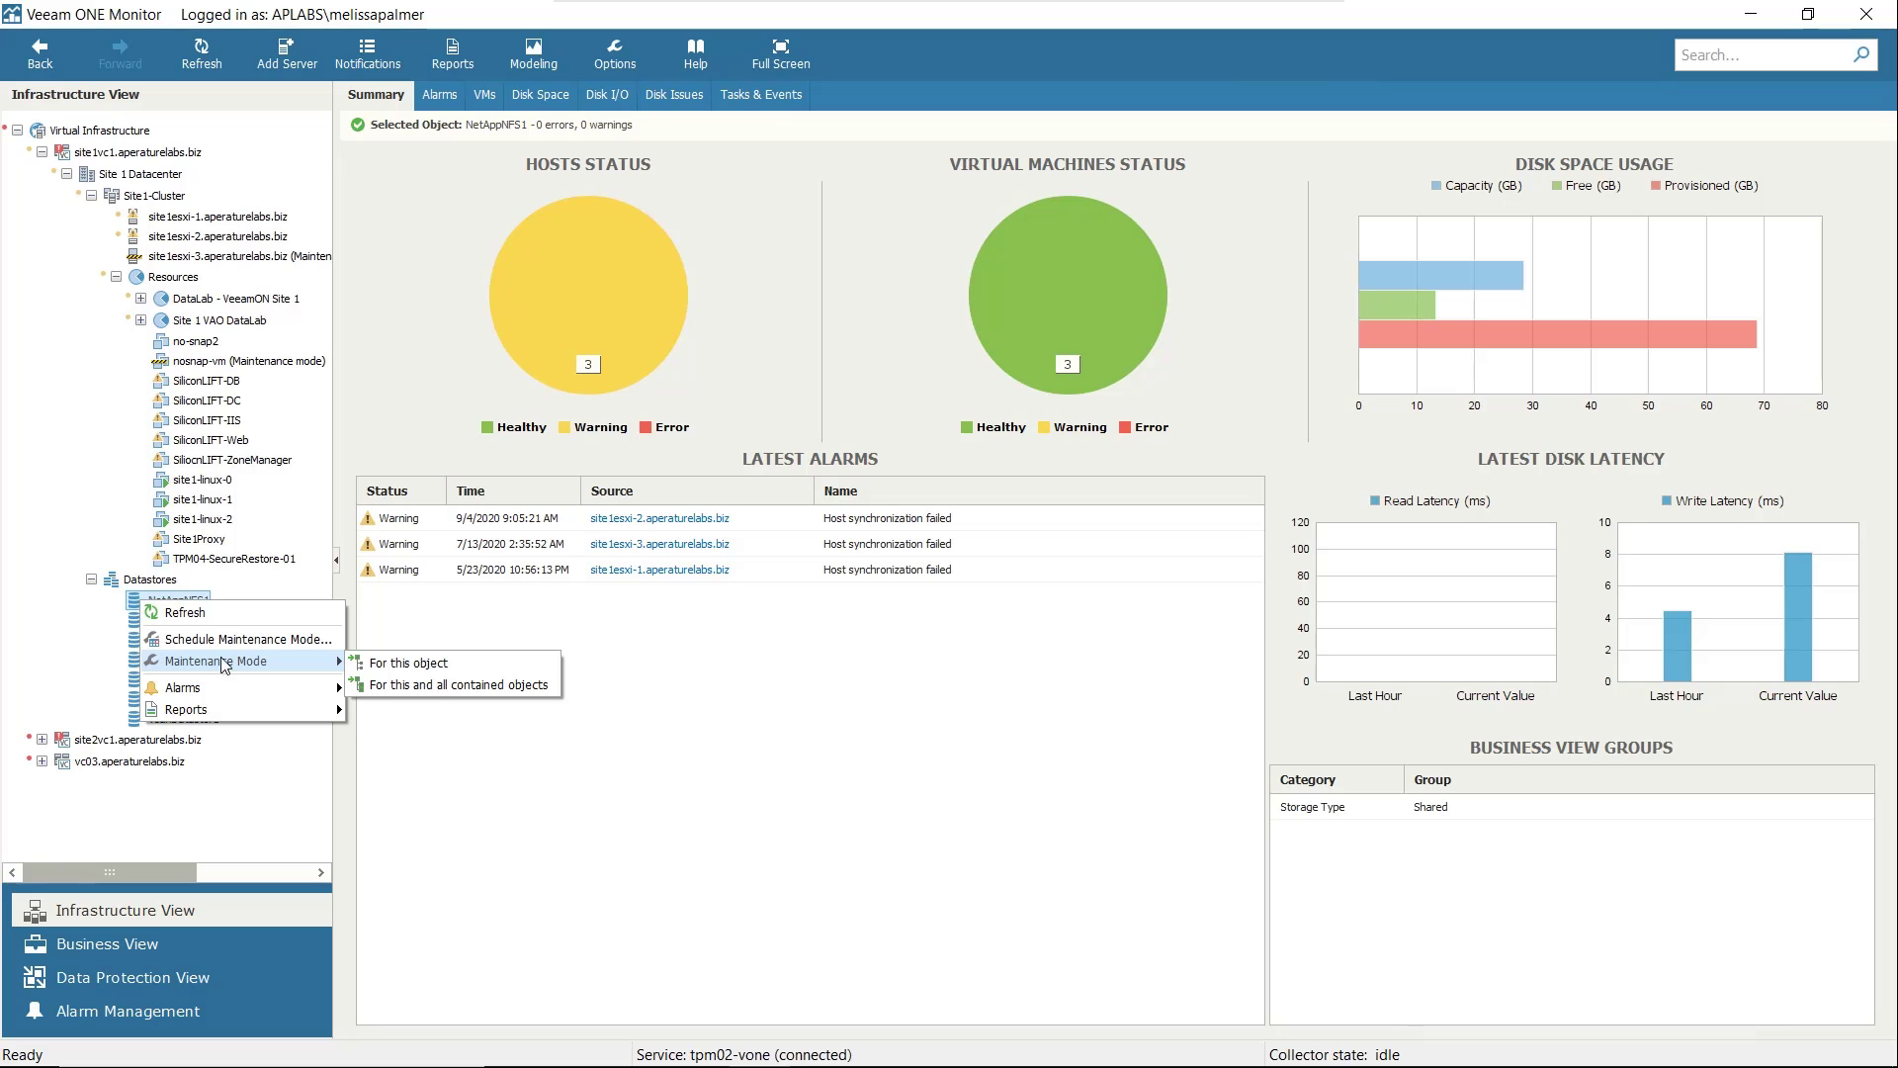
- Choose Maintenance Mode > Exit Maintenance Mode for host site1esxi-3
{"action": "right_click", "coordinate": [225, 255]}
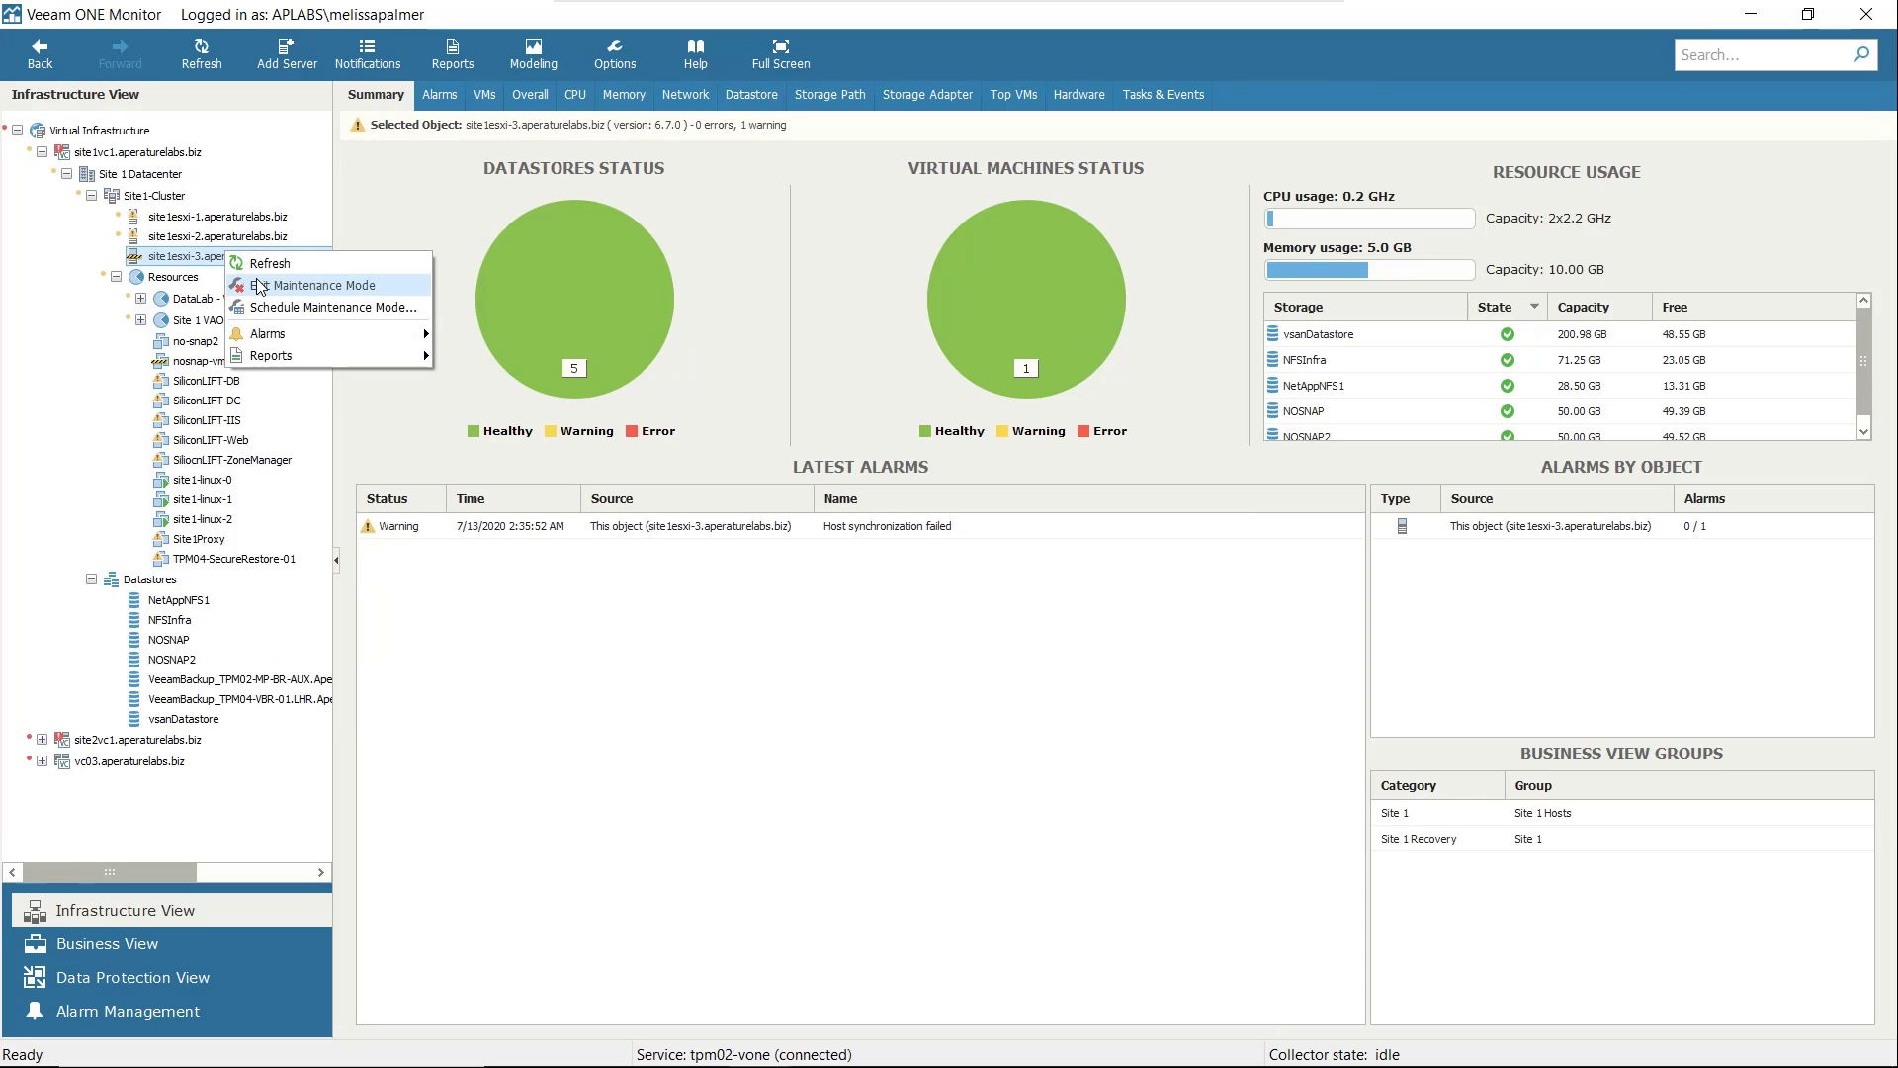
{"action": "left_click", "coordinate": [256, 282]}
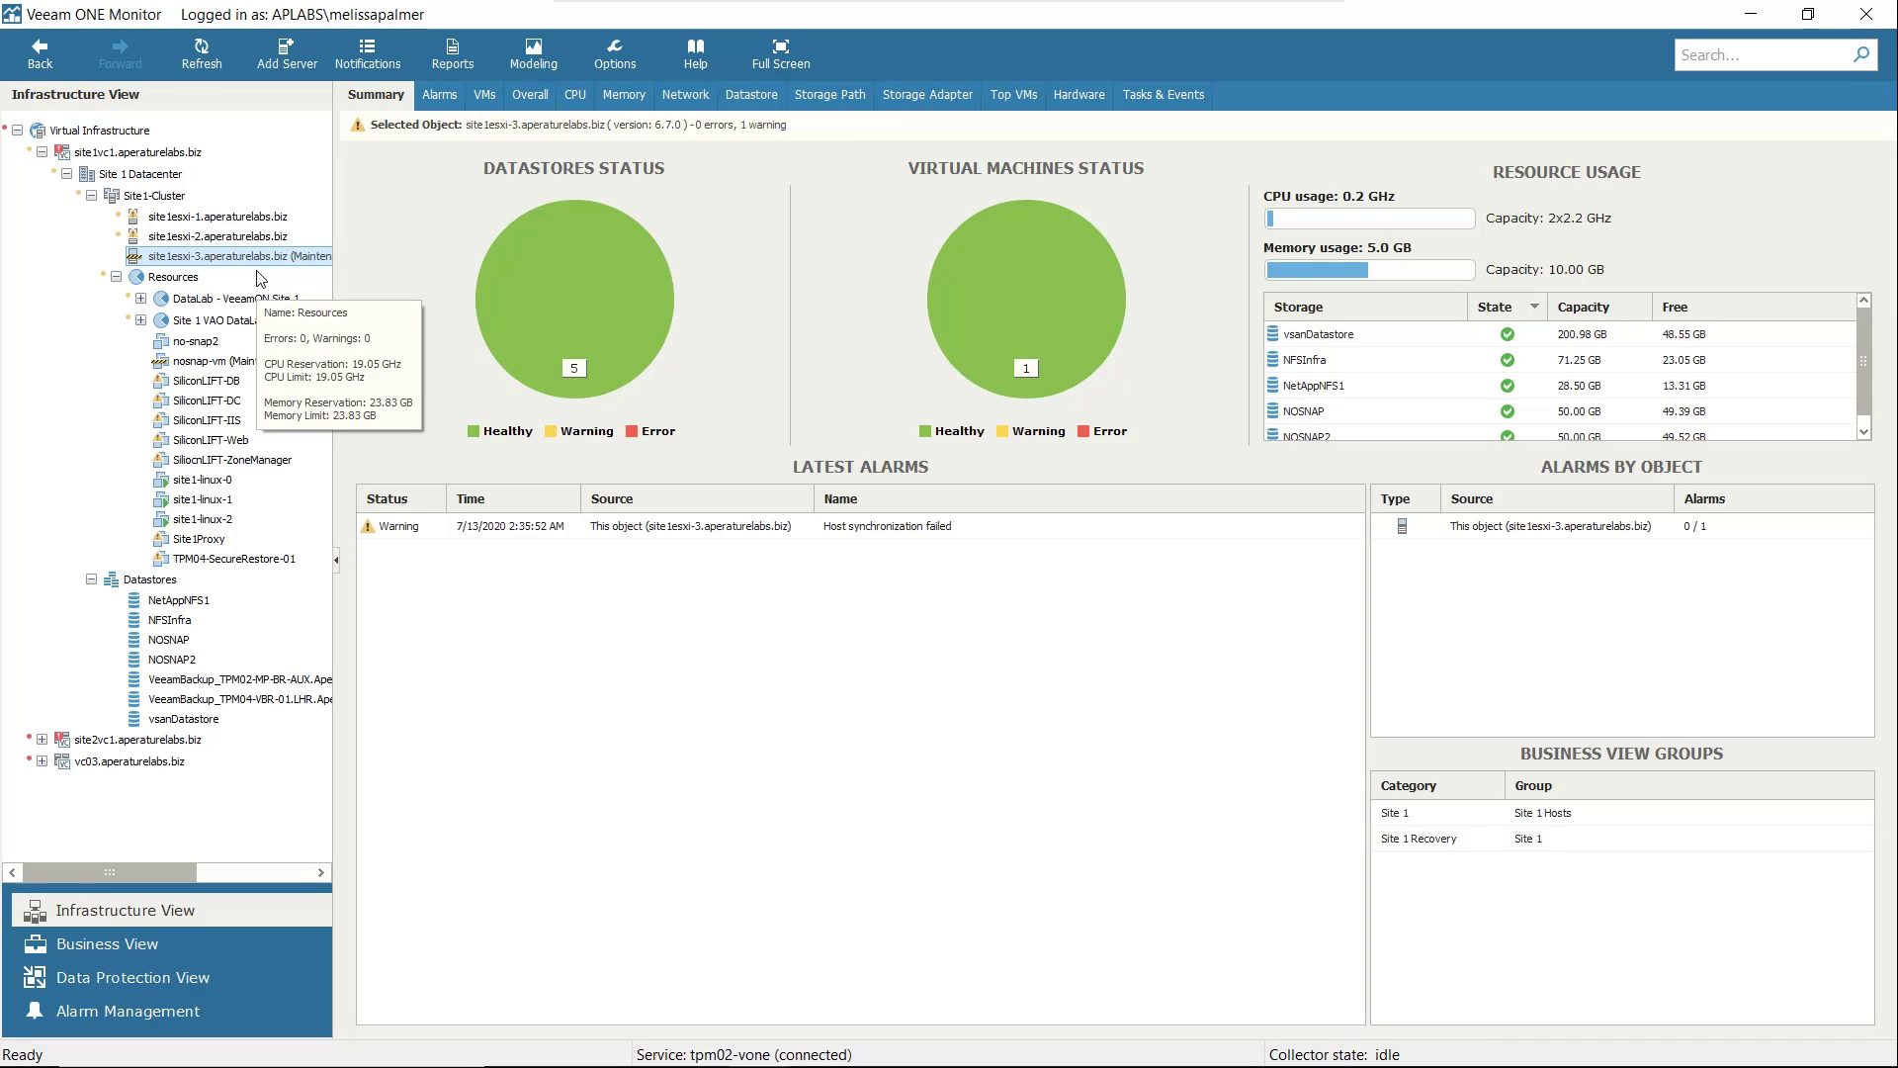